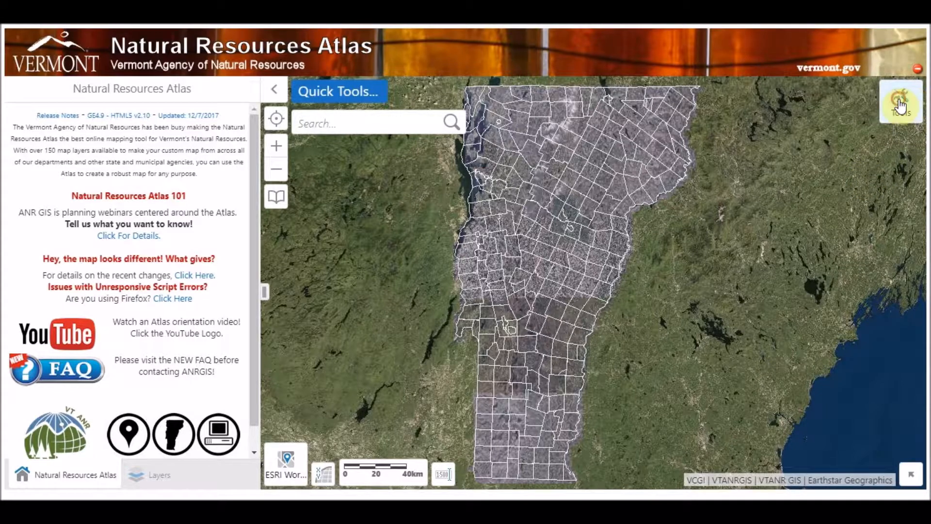
# Sign in to the atlas using the Geocortex Identity Server ANR account option.
pyautogui.click(902, 100)
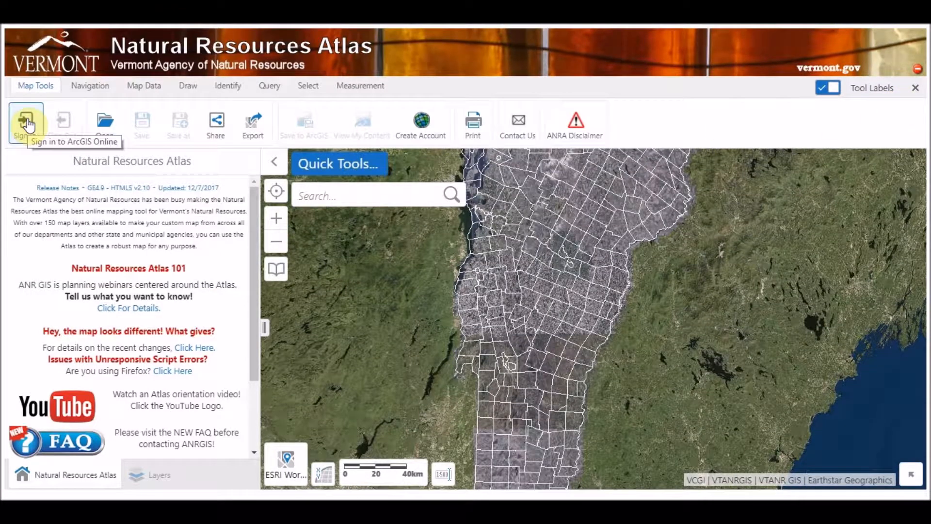
pyautogui.click(27, 124)
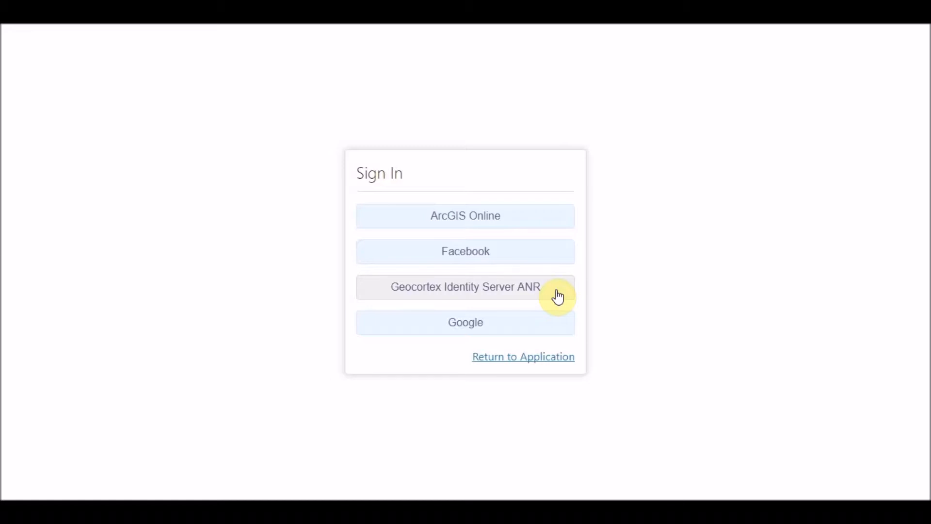
pyautogui.click(537, 259)
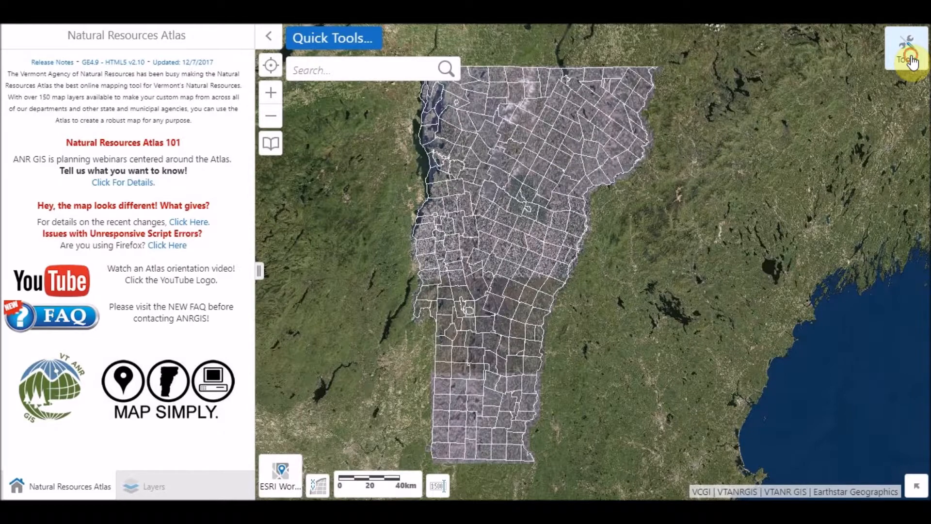
# Zoom in near Williston and draw a freehand shape around the area east of Sucker Brook.
pyautogui.click(910, 61)
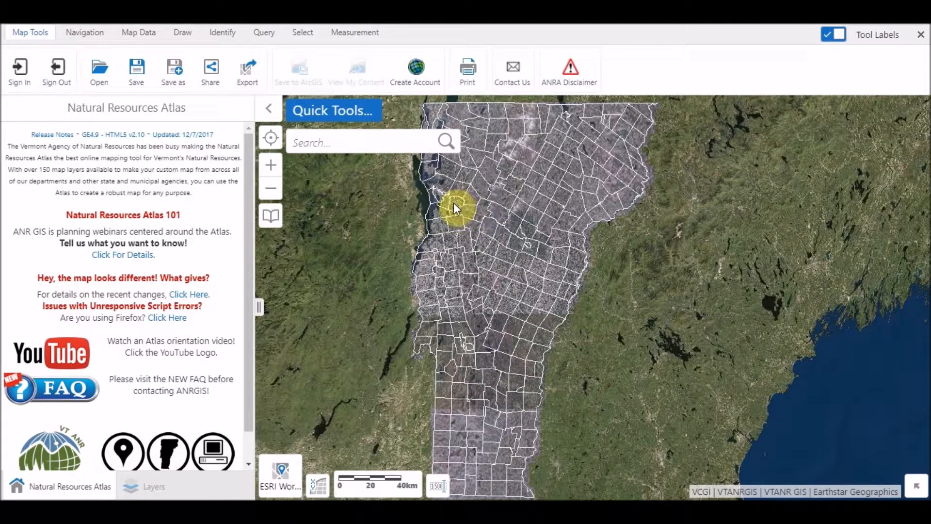
pyautogui.scroll(6, 460, 207)
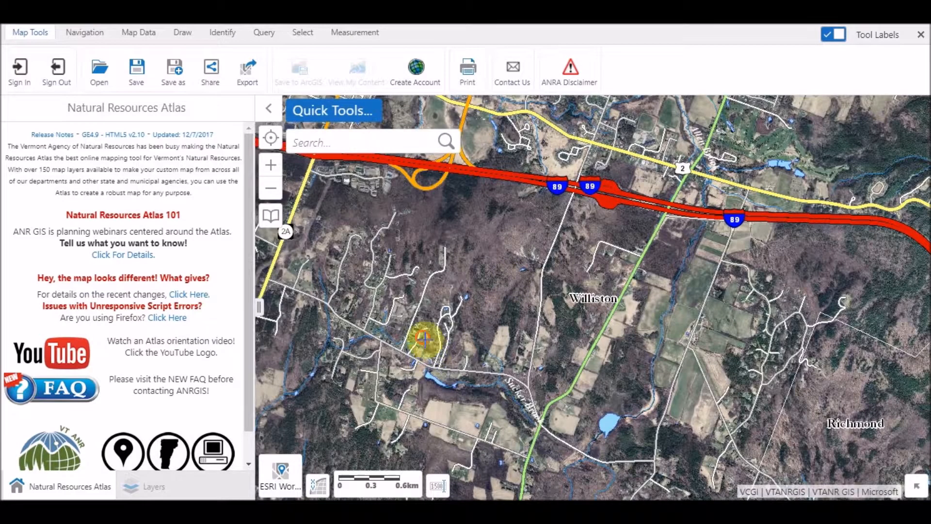
pyautogui.scroll(3, 561, 427)
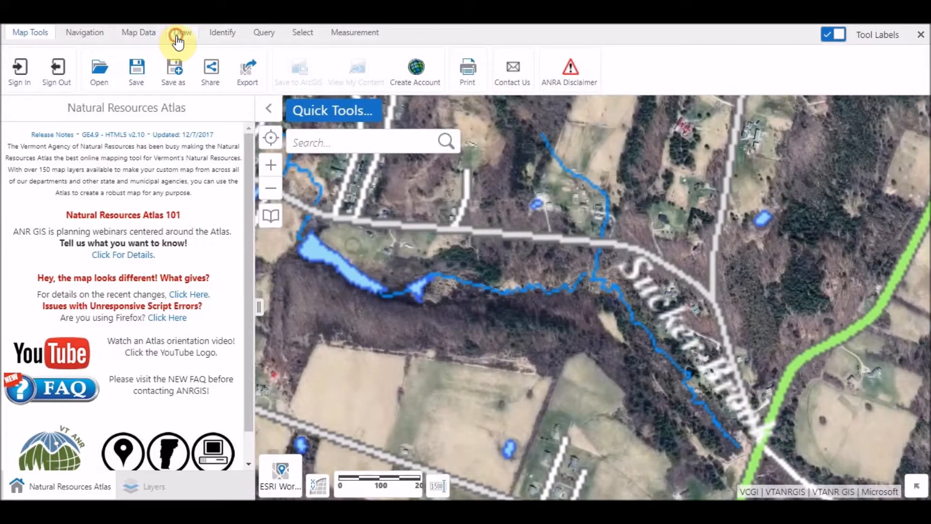
pyautogui.click(178, 34)
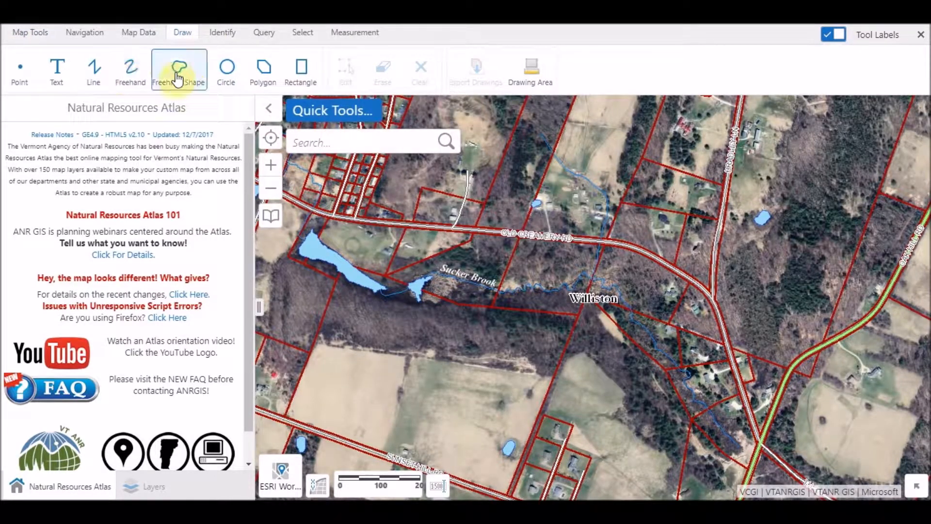
pyautogui.click(178, 79)
pyautogui.moveTo(597, 228)
pyautogui.mouseDown()
pyautogui.moveTo(603, 333)
pyautogui.moveTo(730, 364)
pyautogui.mouseUp()
pyautogui.moveTo(764, 301); pyautogui.dragTo(646, 188)
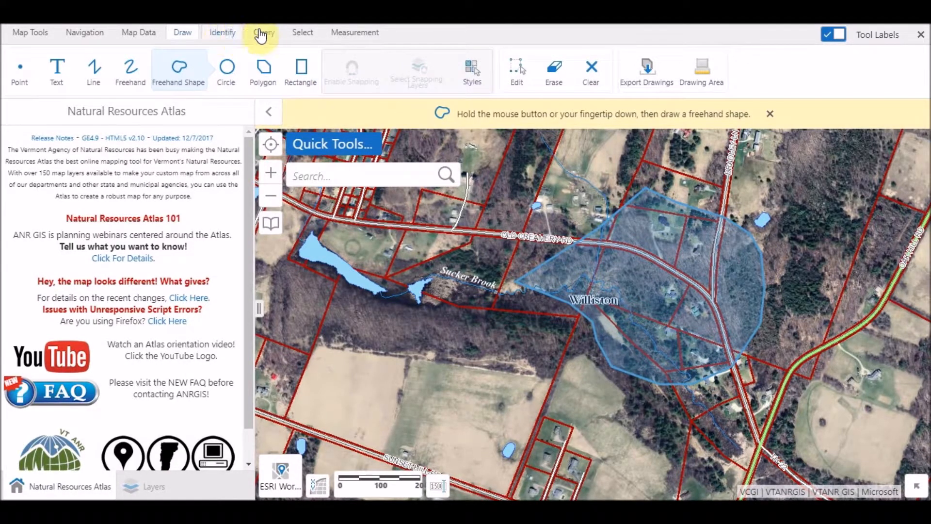
# Start the Radius Tool and place its centre point in the field south of Sucker Brook.
pyautogui.click(344, 32)
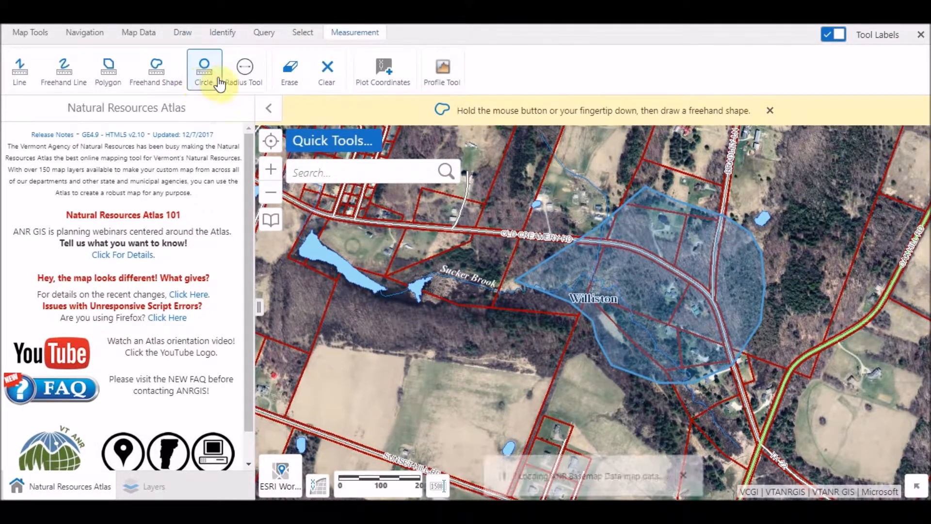
pyautogui.click(404, 364)
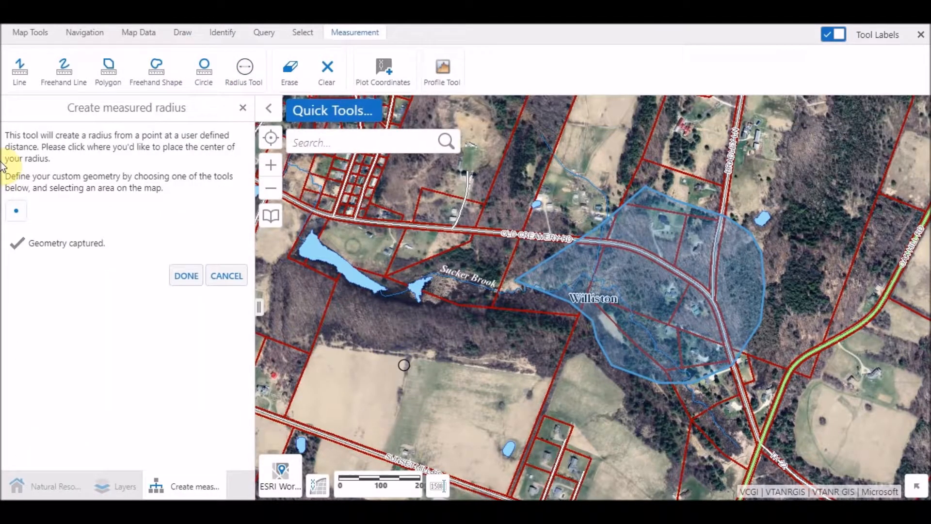
pyautogui.click(17, 210)
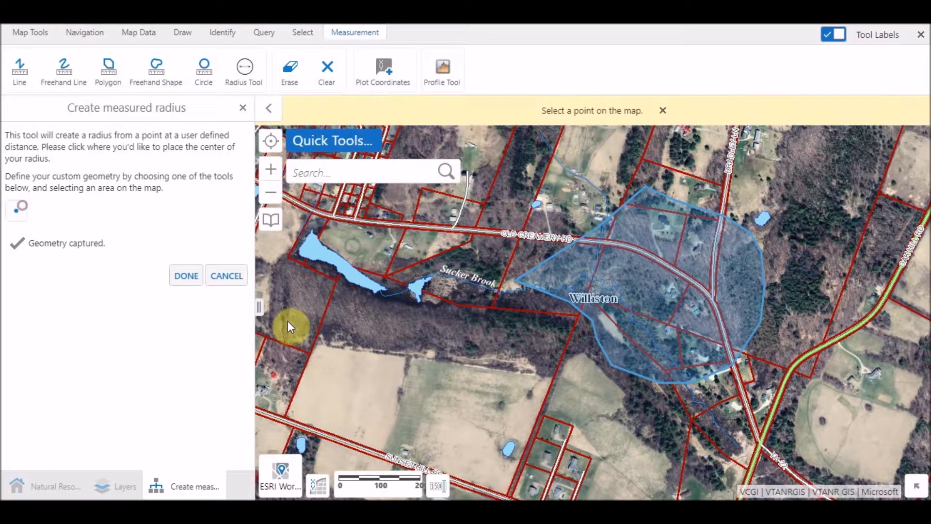
pyautogui.click(461, 360)
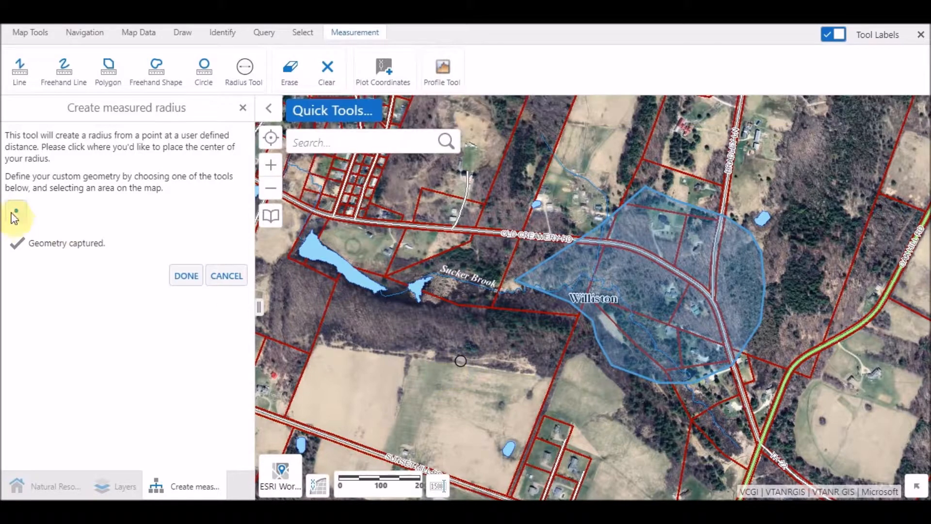
pyautogui.click(186, 276)
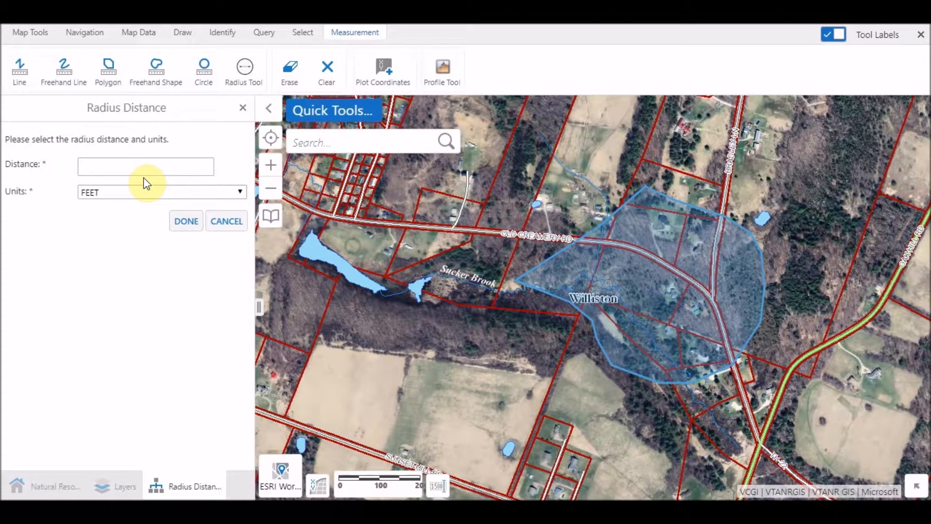
# Set the radius distance to 250 feet and add the radius circle to the map.
pyautogui.write('250')
pyautogui.click(184, 223)
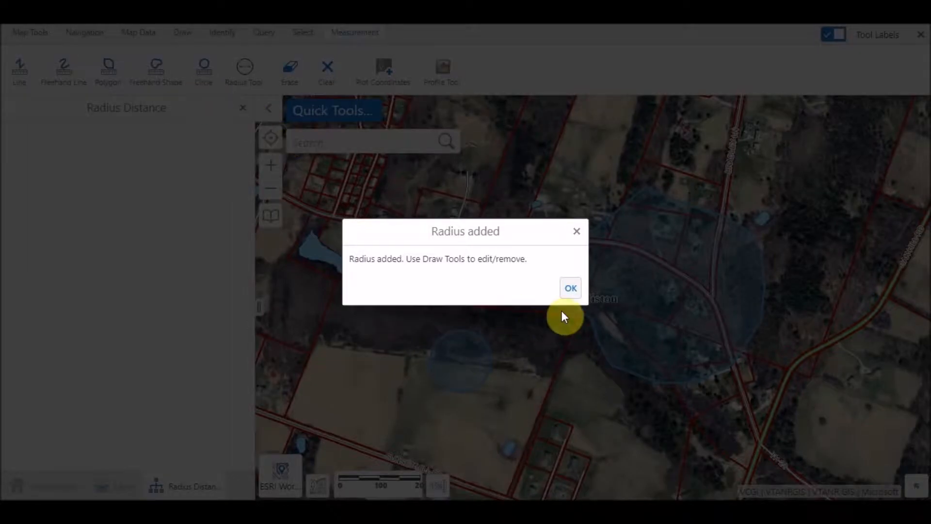
pyautogui.click(570, 288)
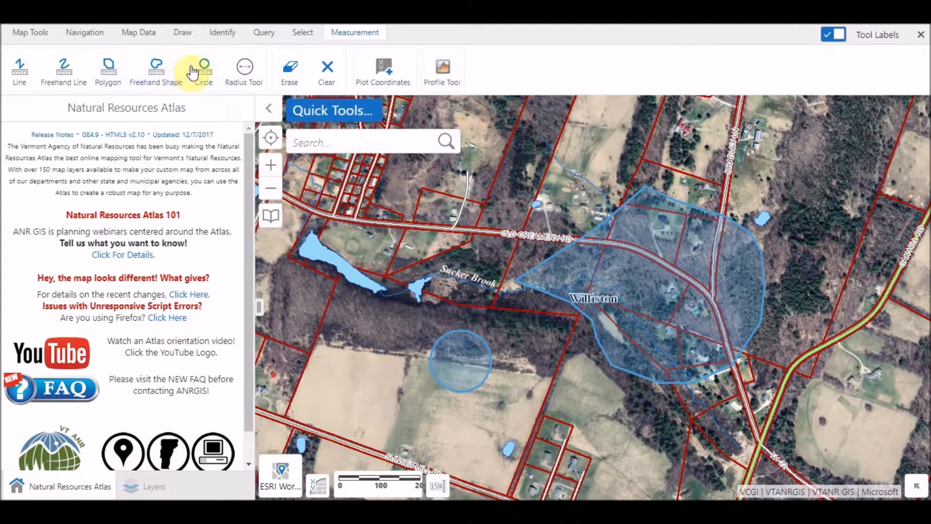
pyautogui.click(260, 33)
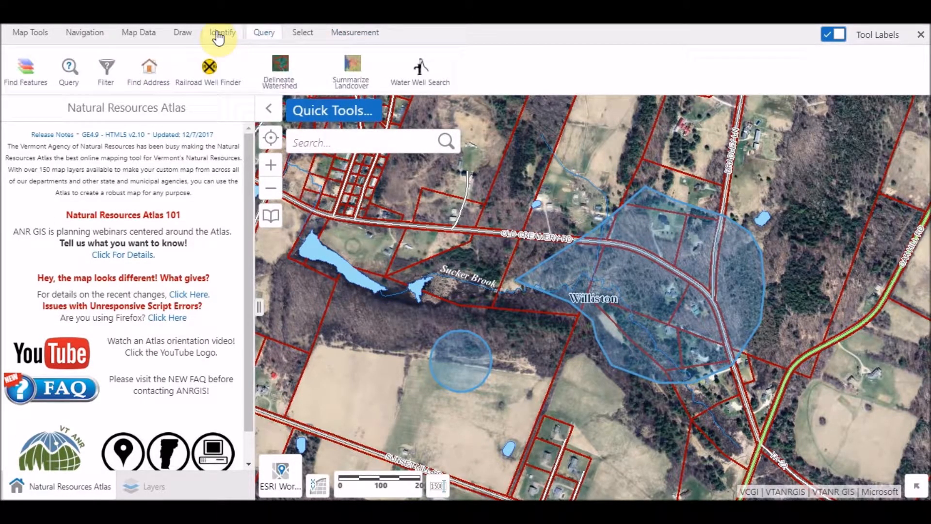
pyautogui.click(301, 33)
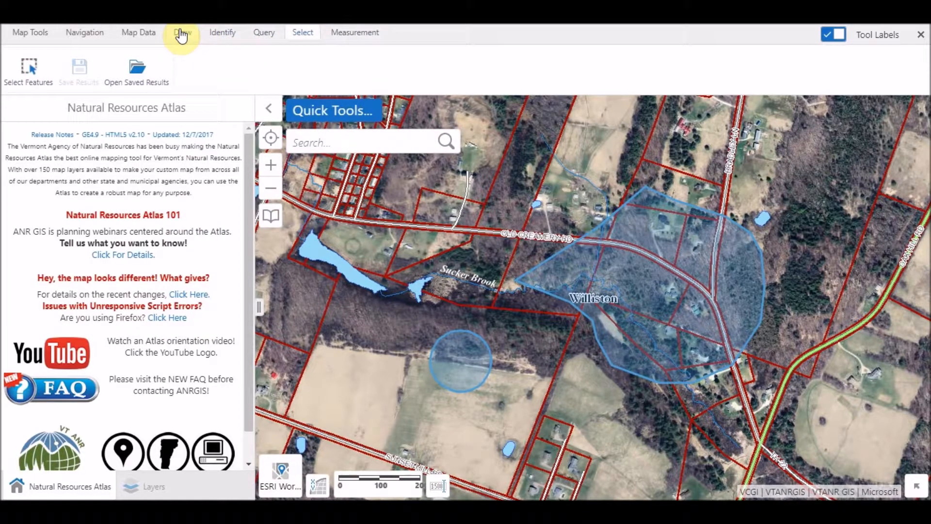
# Add the map text "This is not my property!" below the radius circle.
pyautogui.click(183, 33)
pyautogui.click(59, 72)
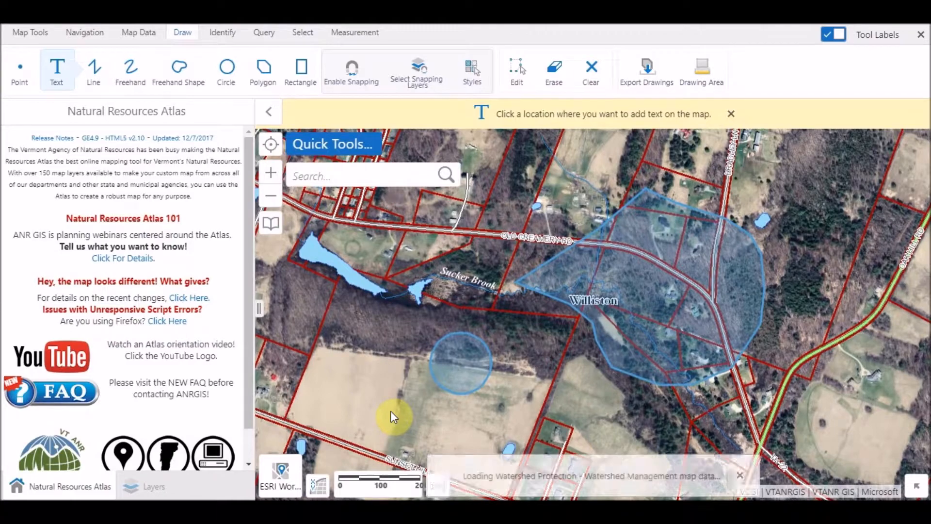
pyautogui.click(395, 422)
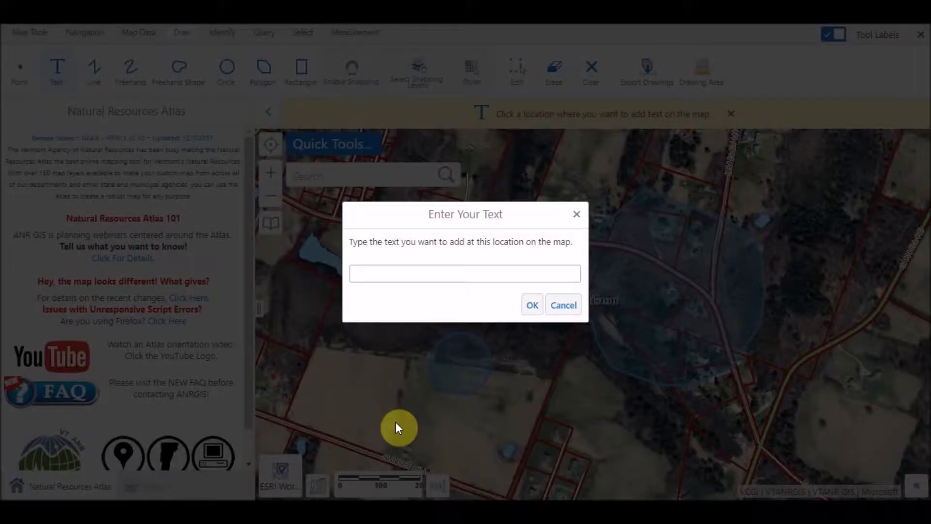
pyautogui.click(458, 273)
pyautogui.write('This is not my property!')
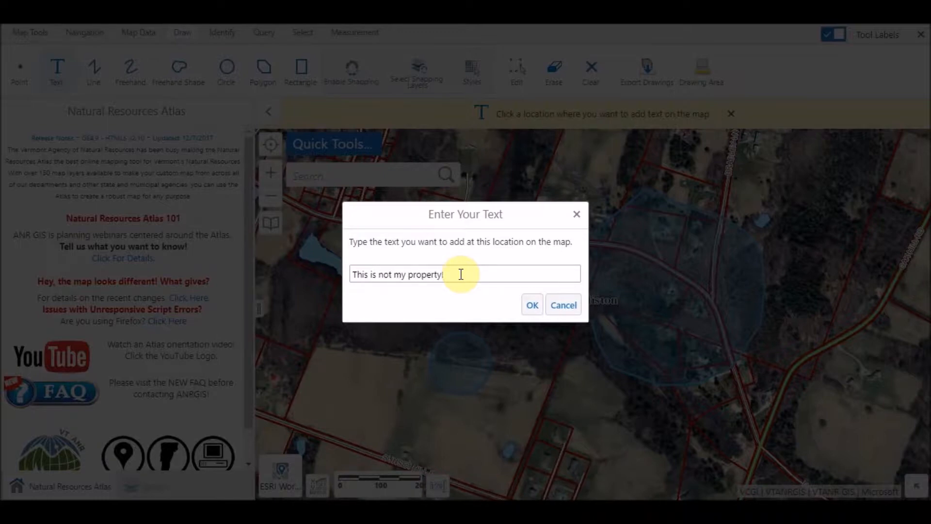
pyautogui.click(532, 305)
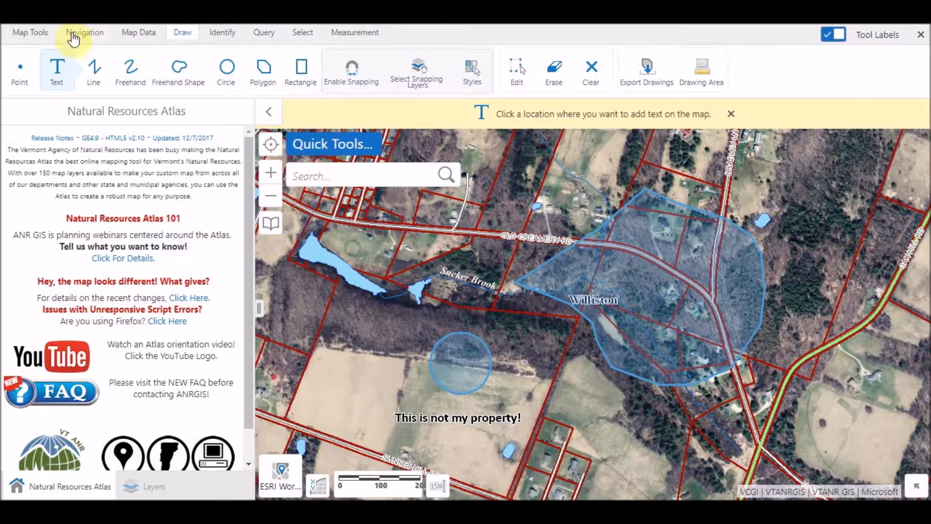
# Save the project as "Not My Property!" with the description "This is just a demo!".
pyautogui.click(37, 34)
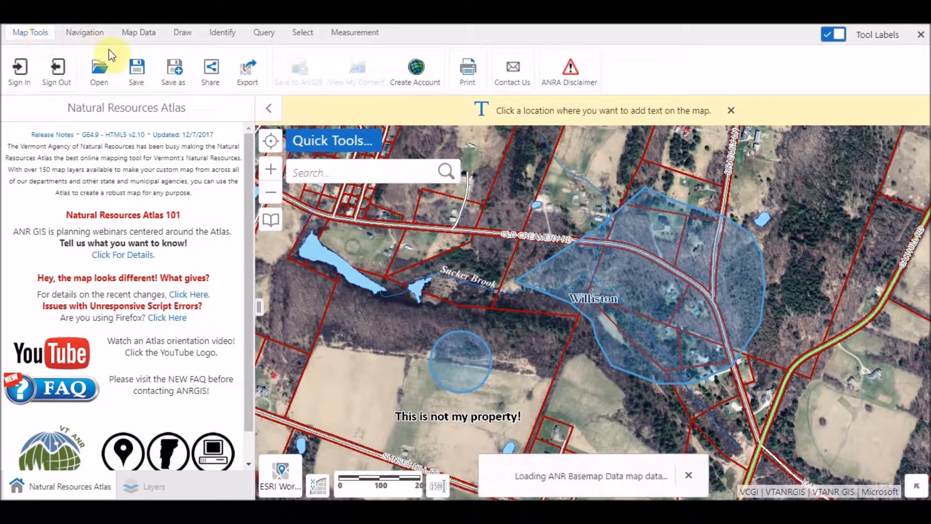
pyautogui.click(174, 74)
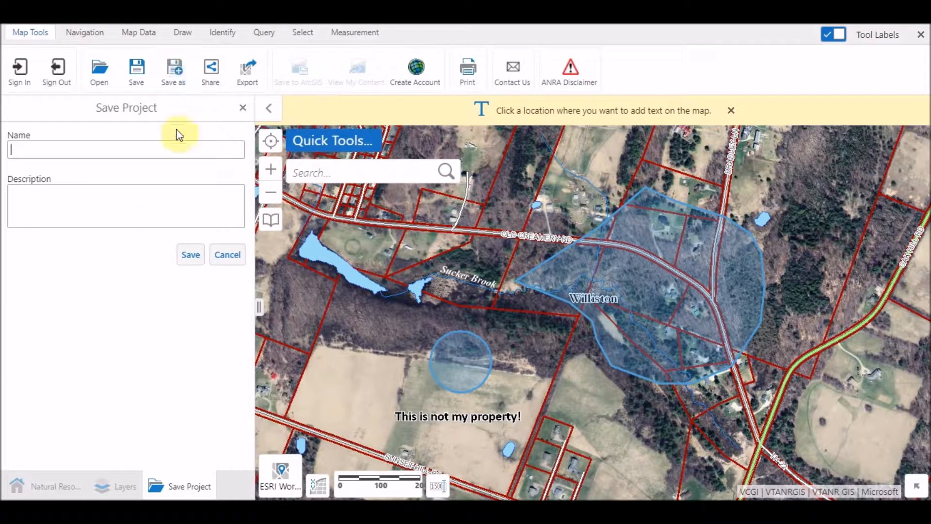
pyautogui.click(172, 149)
pyautogui.write('Not My Property!')
pyautogui.press('Tab')
pyautogui.write('This is just a demo!')
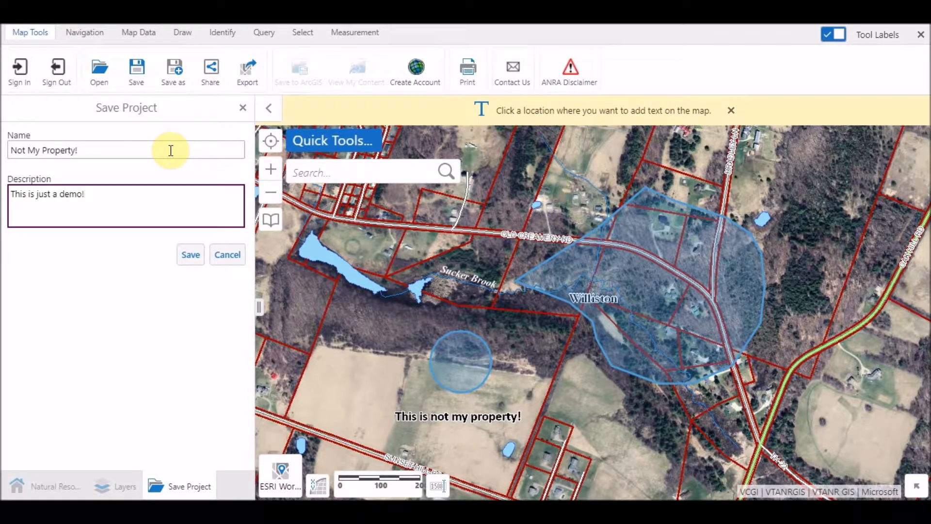
pyautogui.click(190, 254)
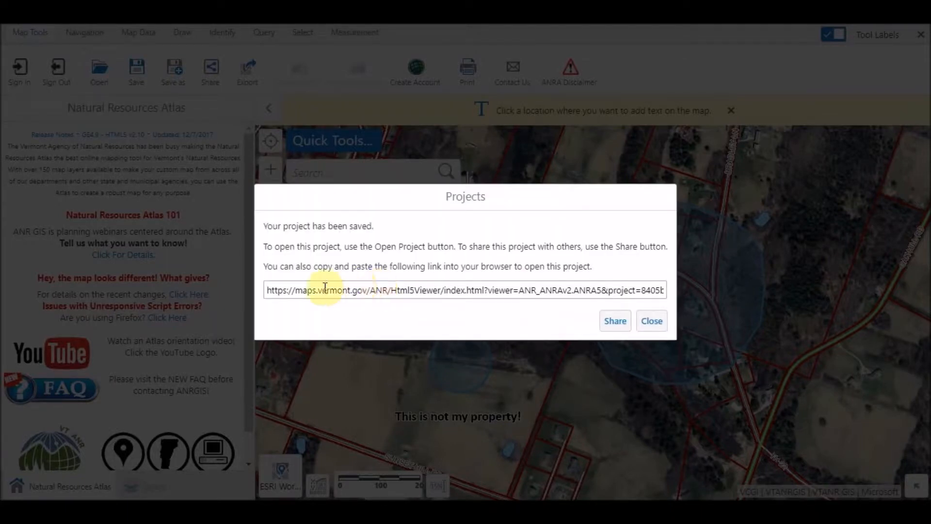
# Select the full project link shown in the saved-project dialog for copying.
pyautogui.click(269, 291)
pyautogui.moveTo(269, 291); pyautogui.dragTo(692, 295)
pyautogui.click(648, 287)
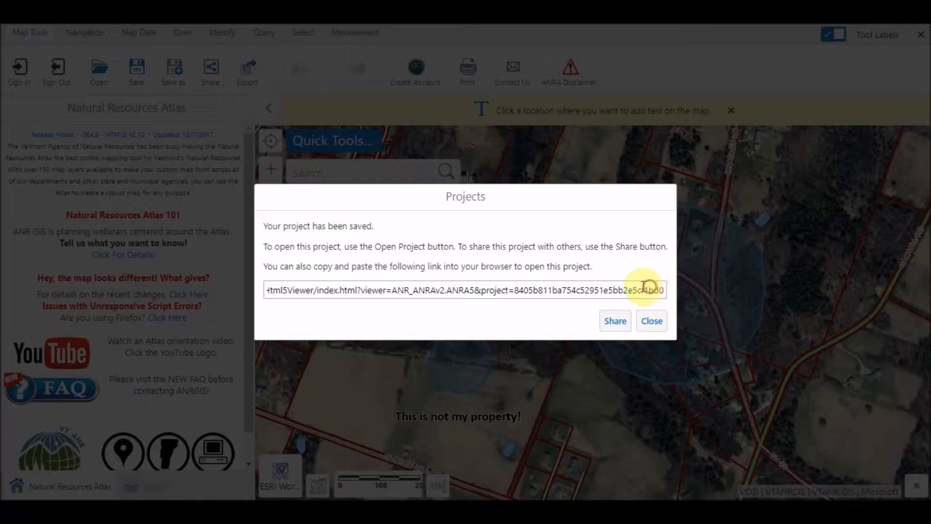
pyautogui.moveTo(270, 288); pyautogui.dragTo(248, 289)
pyautogui.click(278, 289)
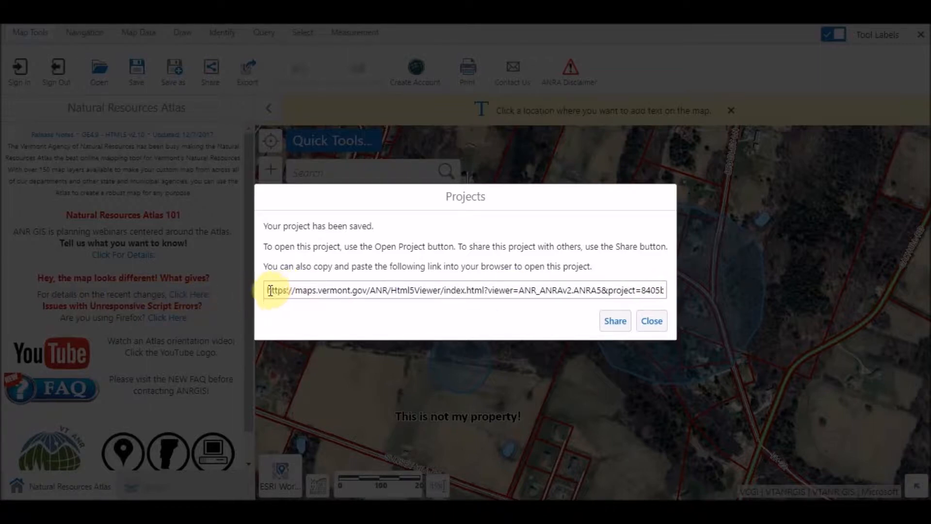
pyautogui.moveTo(267, 290); pyautogui.dragTo(666, 289)
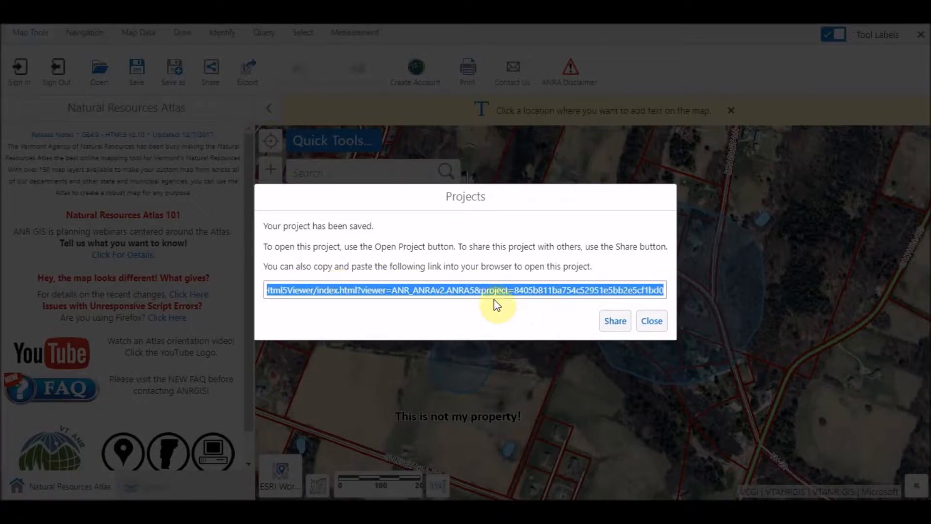
# Open project sharing and generate a guest view link that needs no sign-in.
pyautogui.click(615, 323)
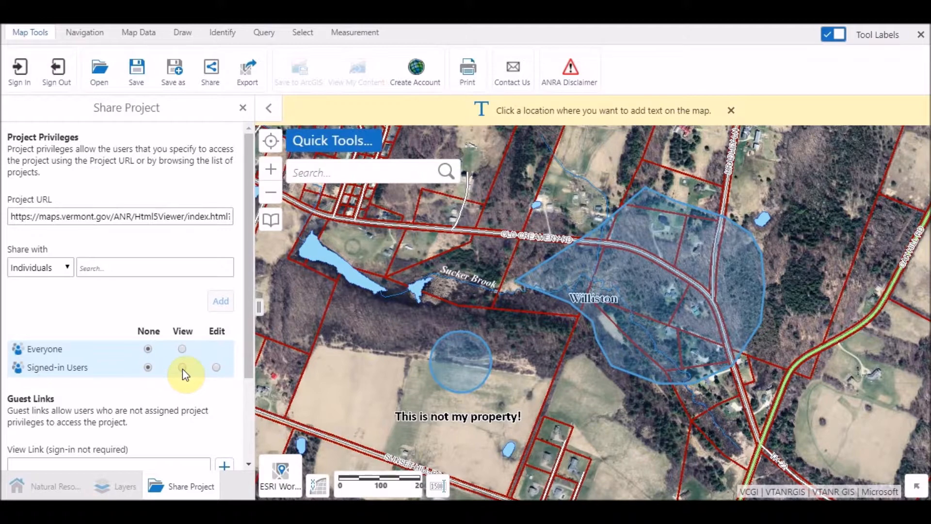
pyautogui.click(67, 267)
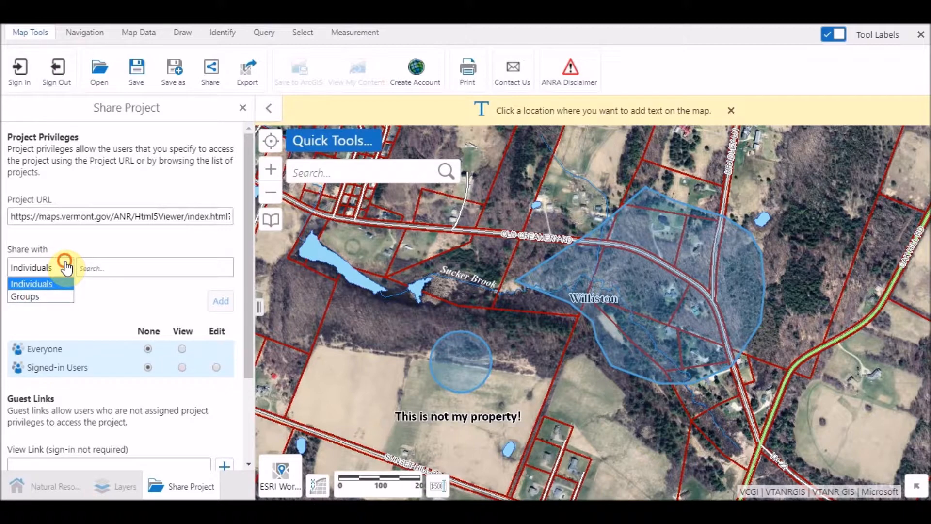
pyautogui.click(66, 267)
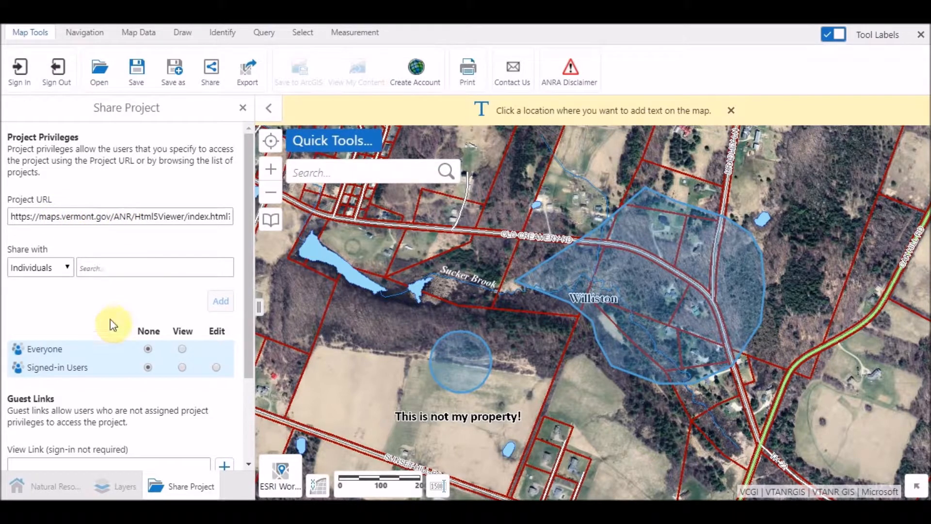
pyautogui.scroll(-2, 115, 321)
pyautogui.scroll(-1, 114, 321)
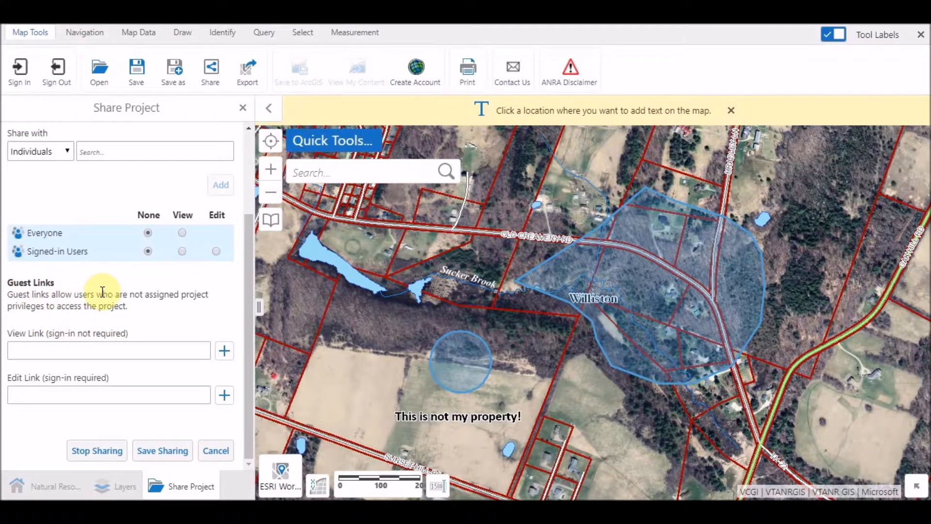
pyautogui.click(224, 351)
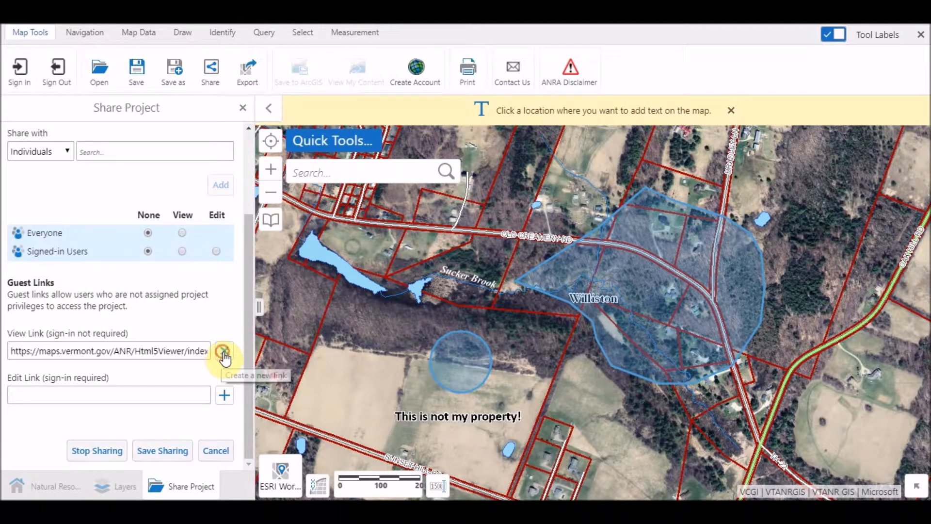
# Select the generated view link's URL for copying.
pyautogui.click(104, 349)
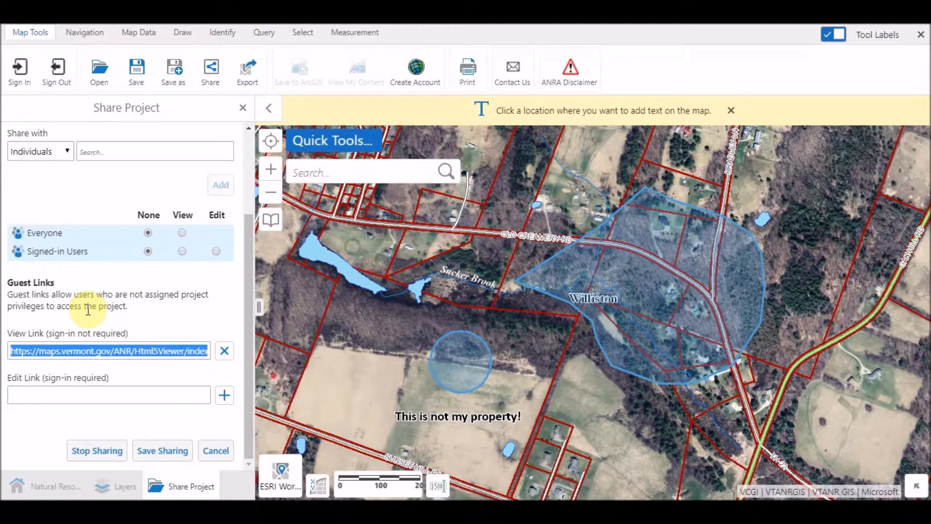
pyautogui.click(83, 393)
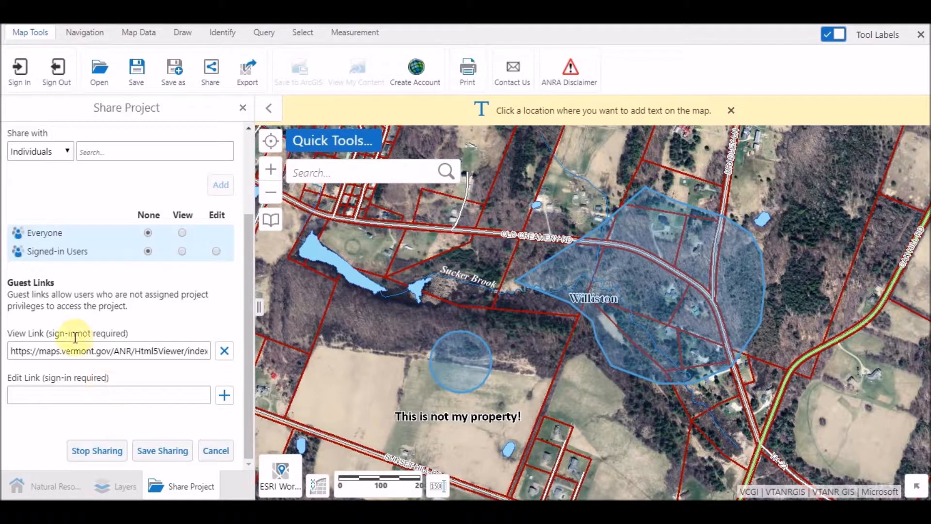
# Give signed-in users edit privileges and generate an edit link that requires sign-in.
pyautogui.click(217, 251)
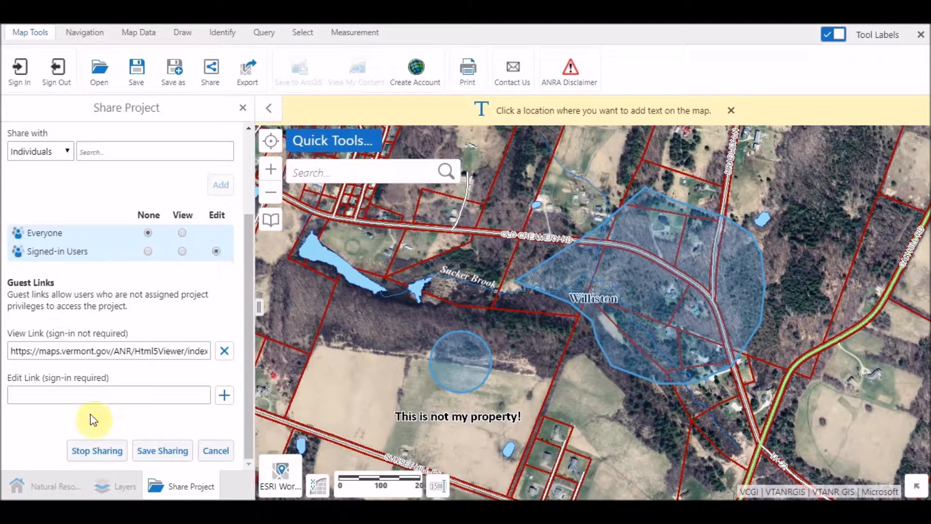
pyautogui.click(225, 396)
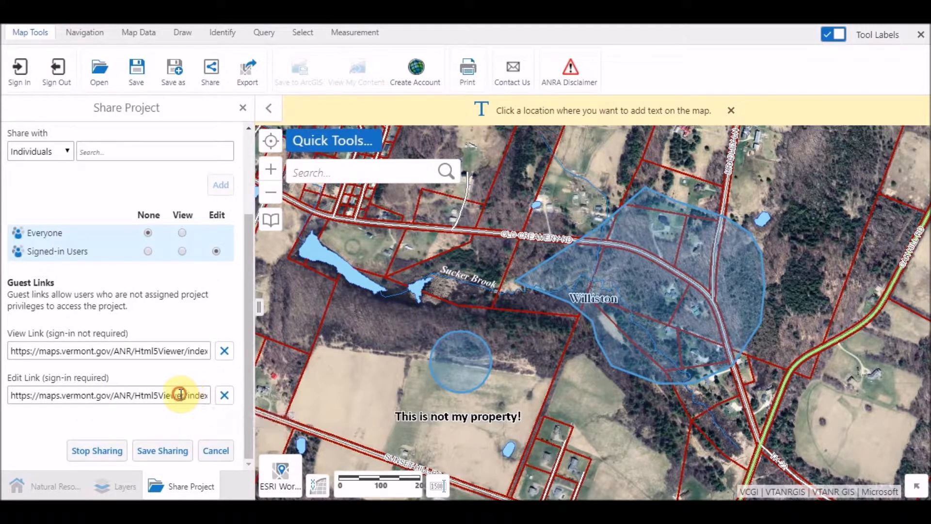
# Select the generated edit link's full URL for copying.
pyautogui.click(150, 398)
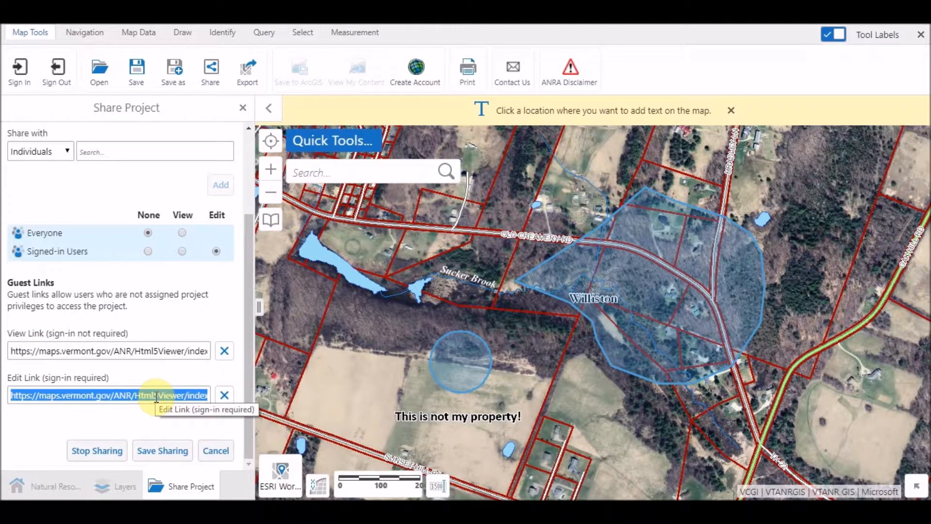
pyautogui.moveTo(157, 396); pyautogui.dragTo(192, 394)
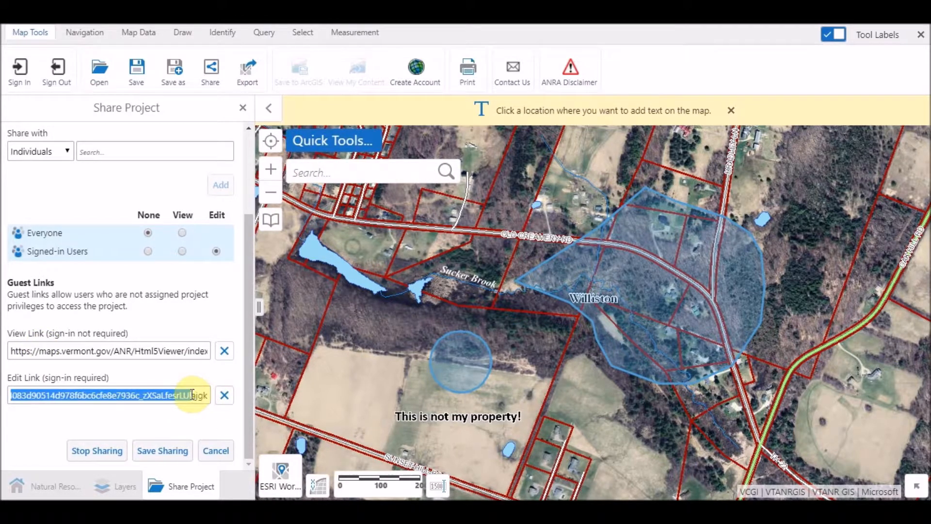
pyautogui.click(116, 395)
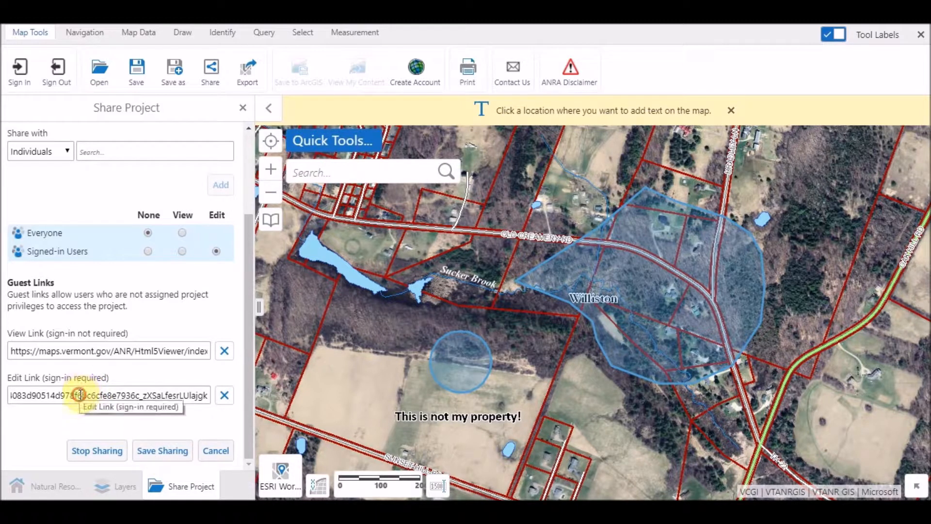
pyautogui.click(56, 396)
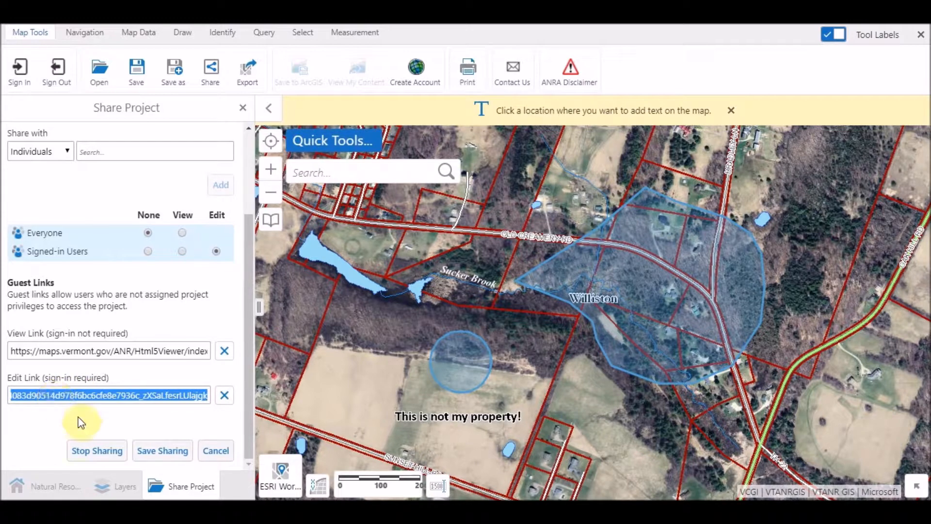
# Save the sharing settings, confirm sharing the project publicly, and close the sharing panel.
pyautogui.click(167, 454)
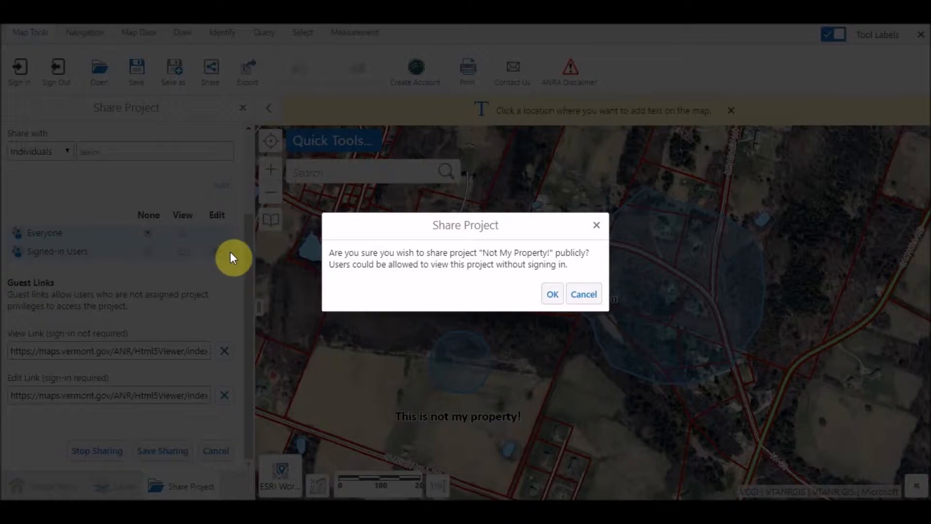
pyautogui.click(547, 294)
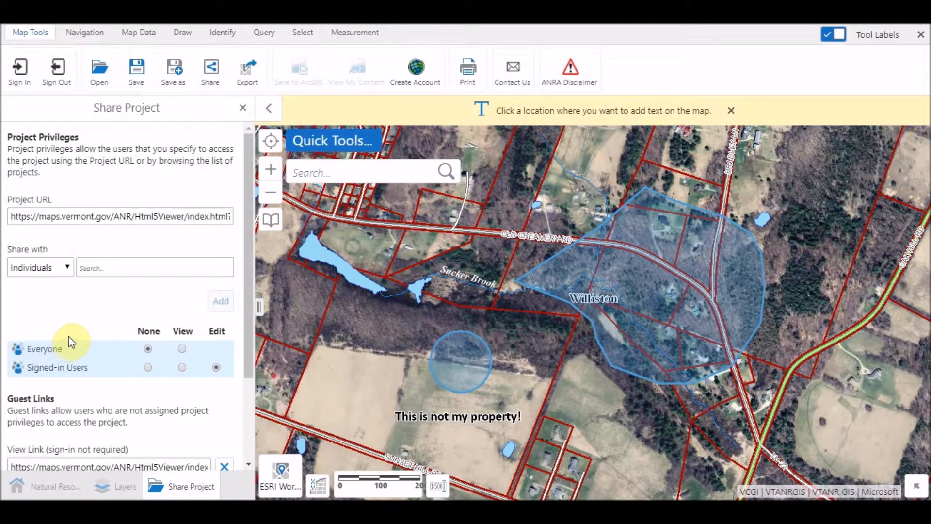
pyautogui.click(243, 108)
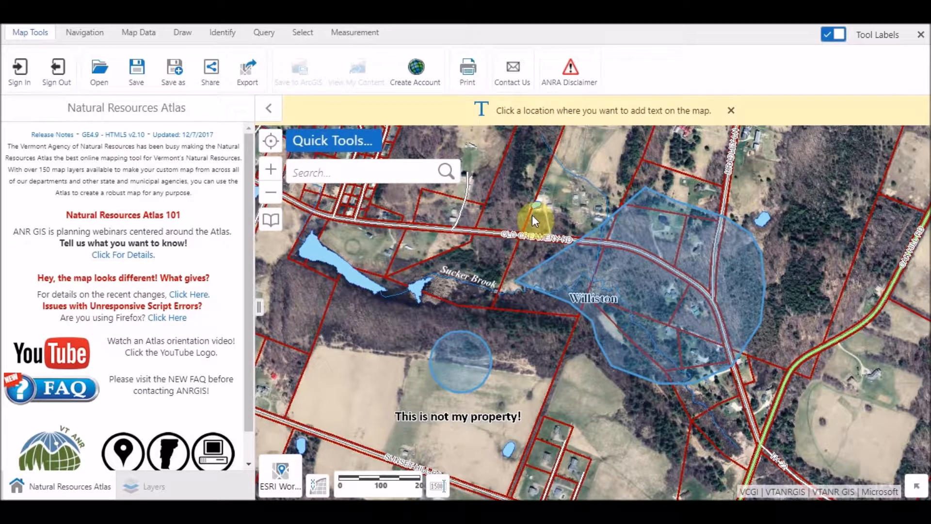
# Sign out of the Atlas and bring the tool ribbon back into view.
pyautogui.click(59, 70)
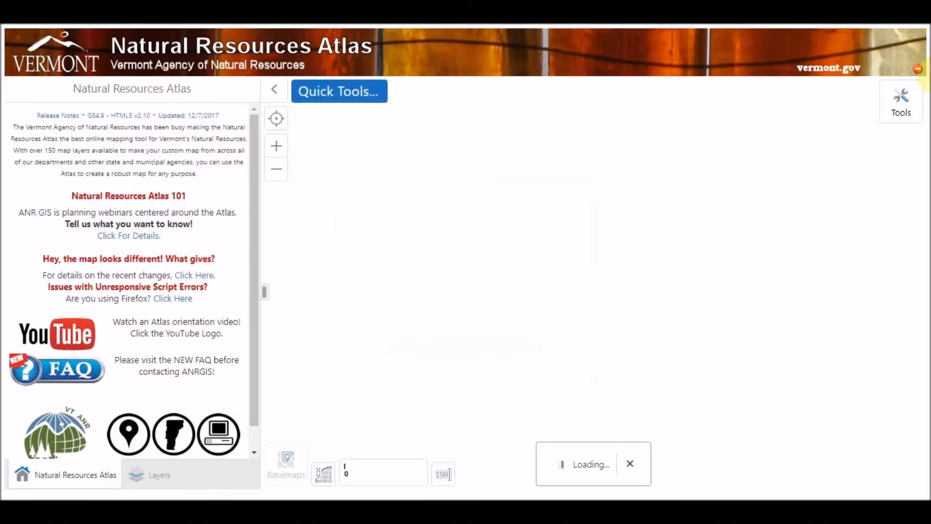
pyautogui.click(901, 108)
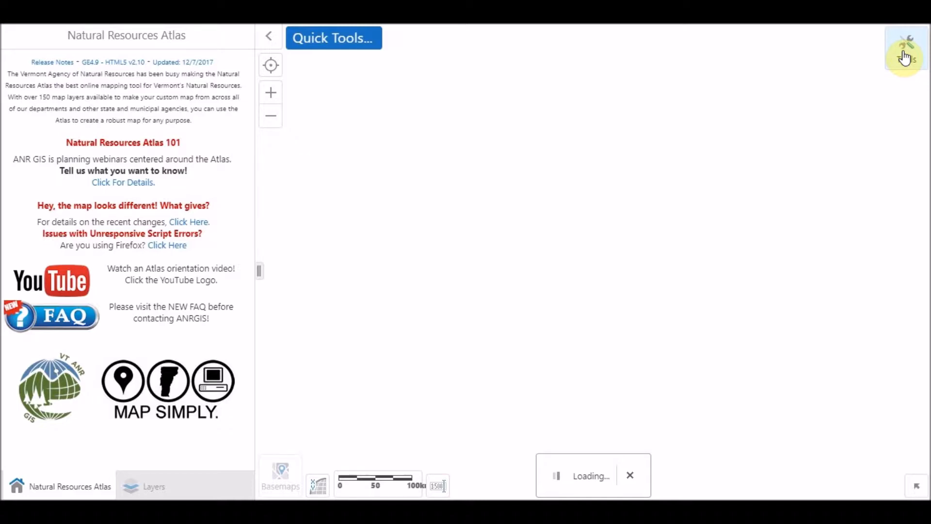
pyautogui.click(905, 57)
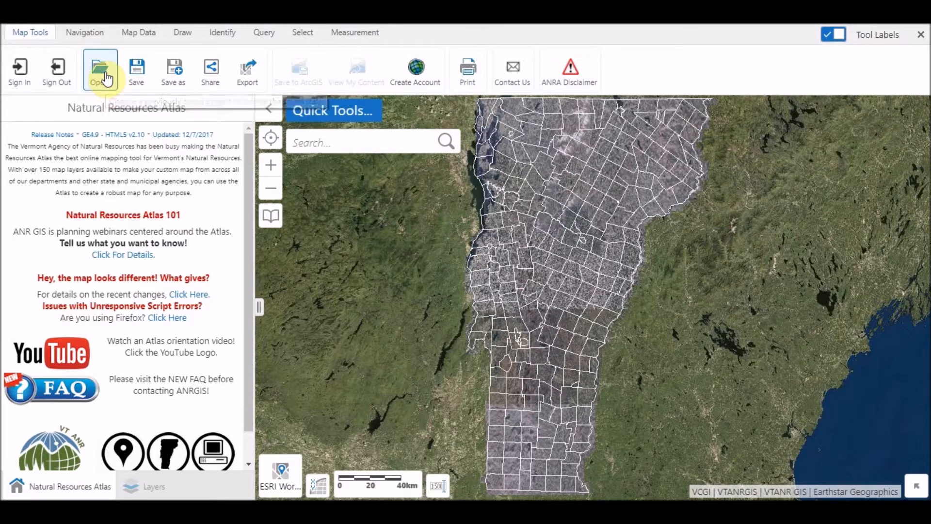
# Open the saved project "Not My Property!" from the projects list and confirm loading it.
pyautogui.click(101, 73)
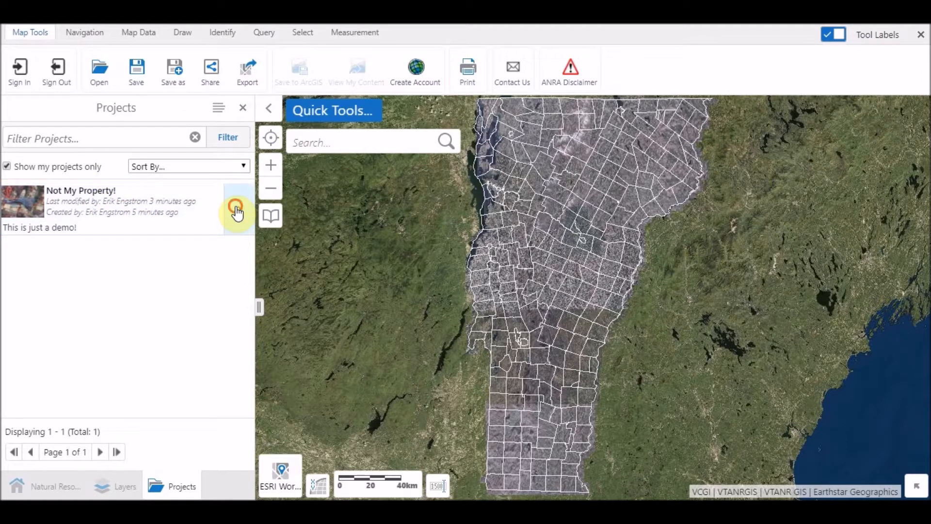
pyautogui.click(237, 212)
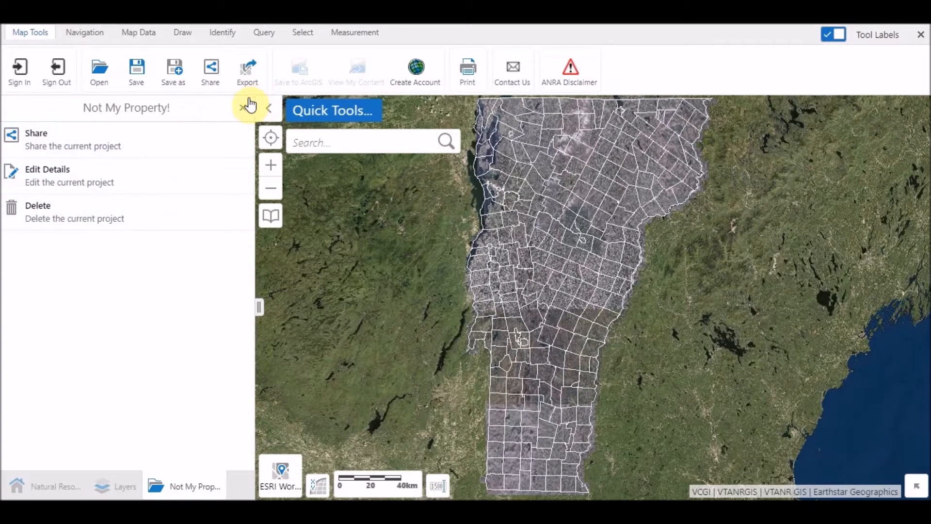
pyautogui.click(243, 108)
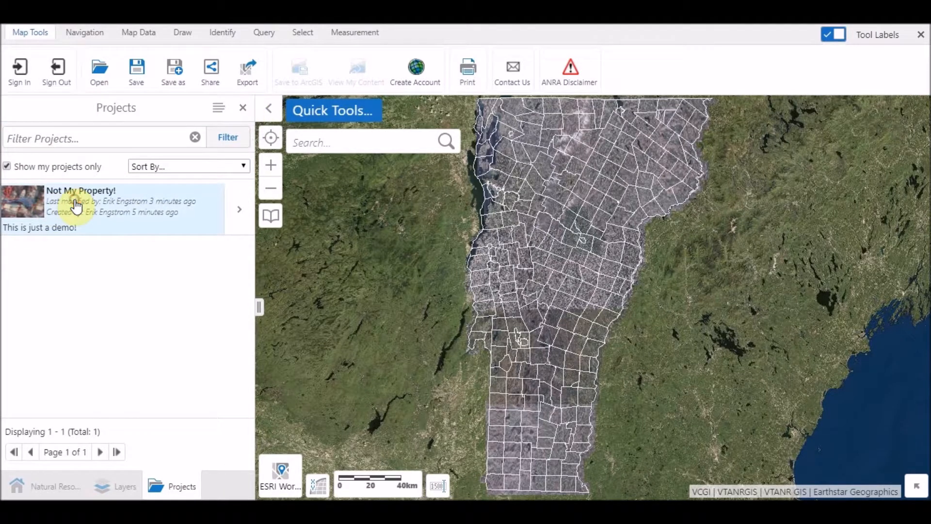
pyautogui.click(75, 202)
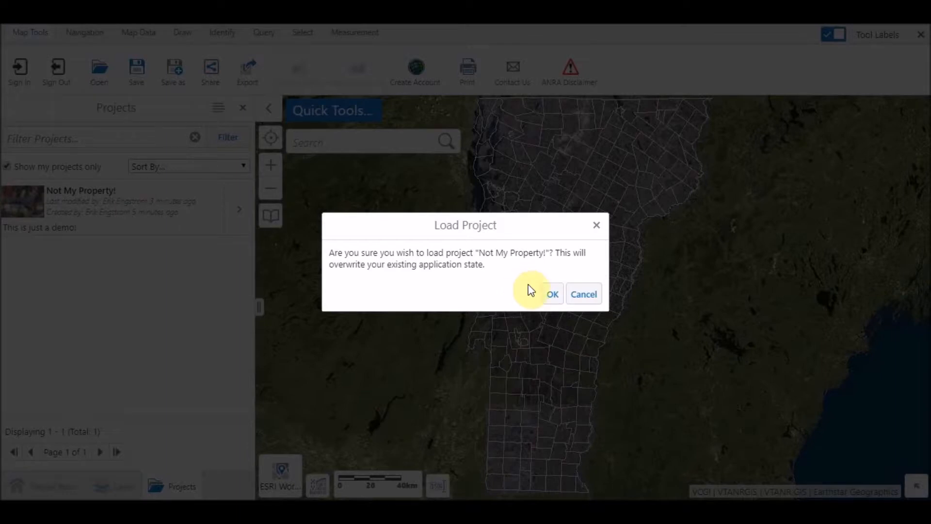
pyautogui.click(554, 296)
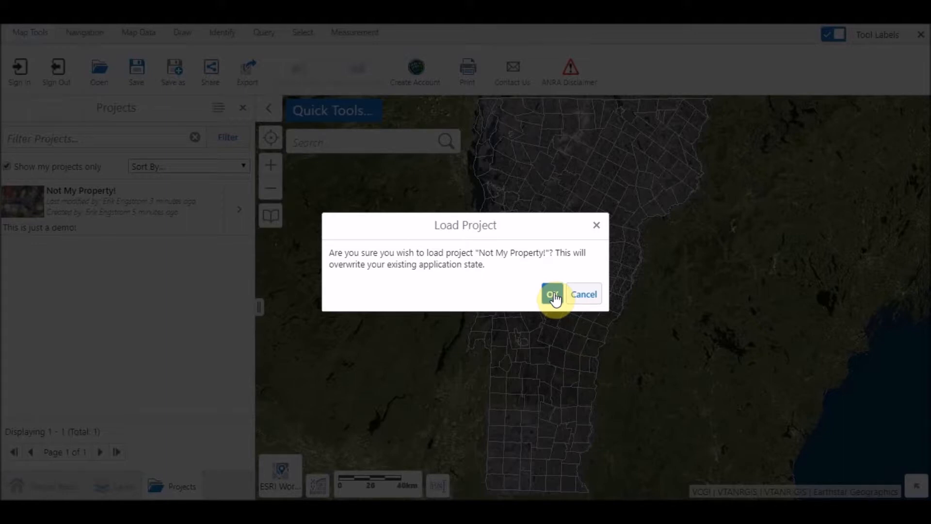
pyautogui.click(555, 295)
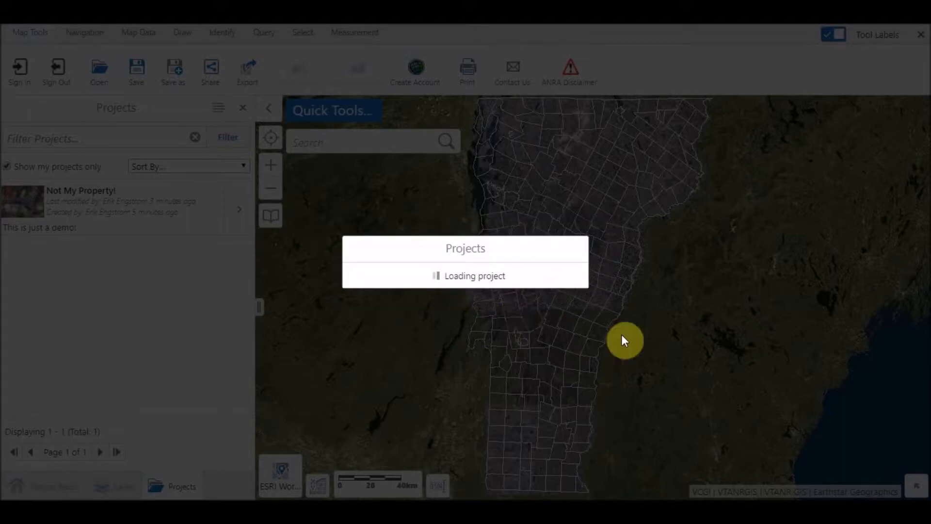